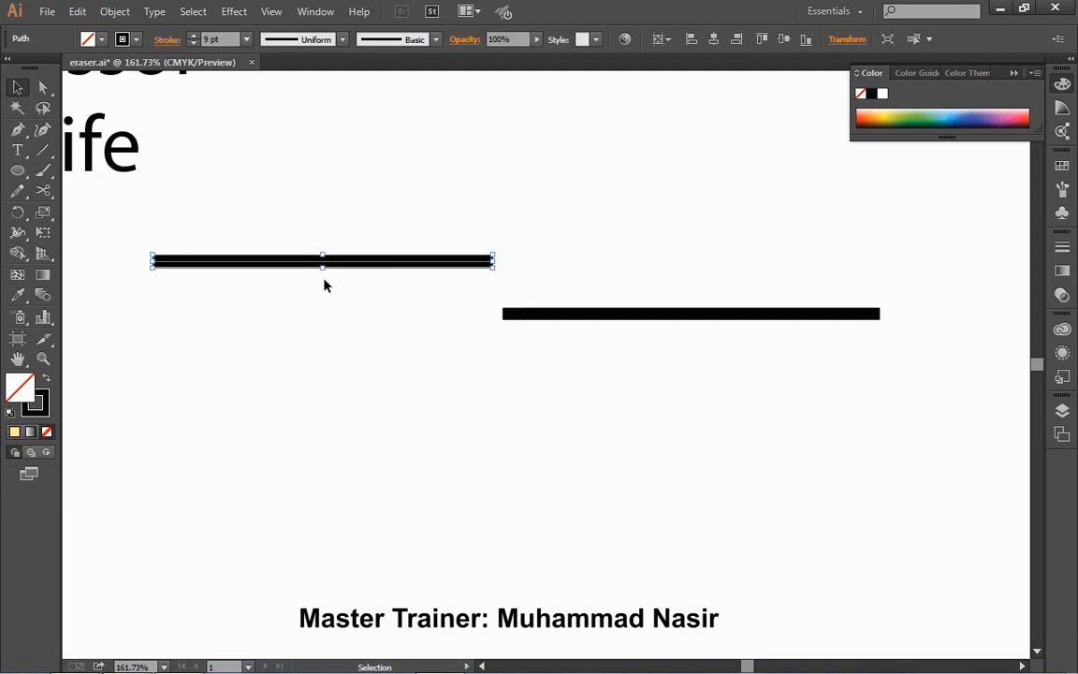
Cut the selected upper-left line at its midpoint with the Scissors tool and move its left half down
click(43, 190)
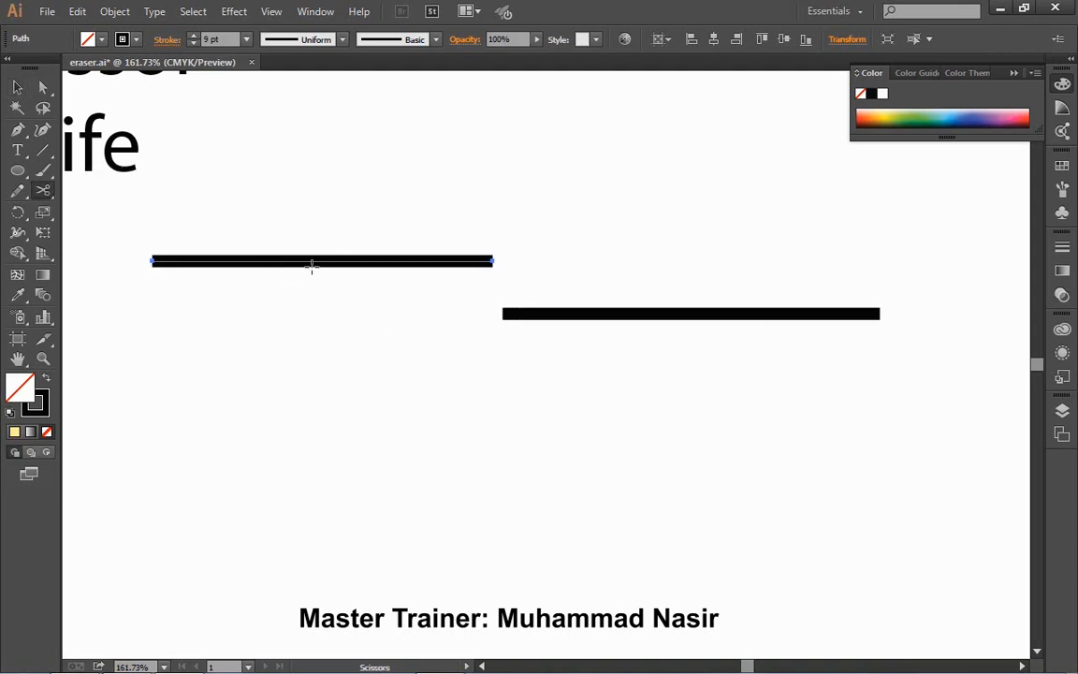
click(322, 261)
key(v)
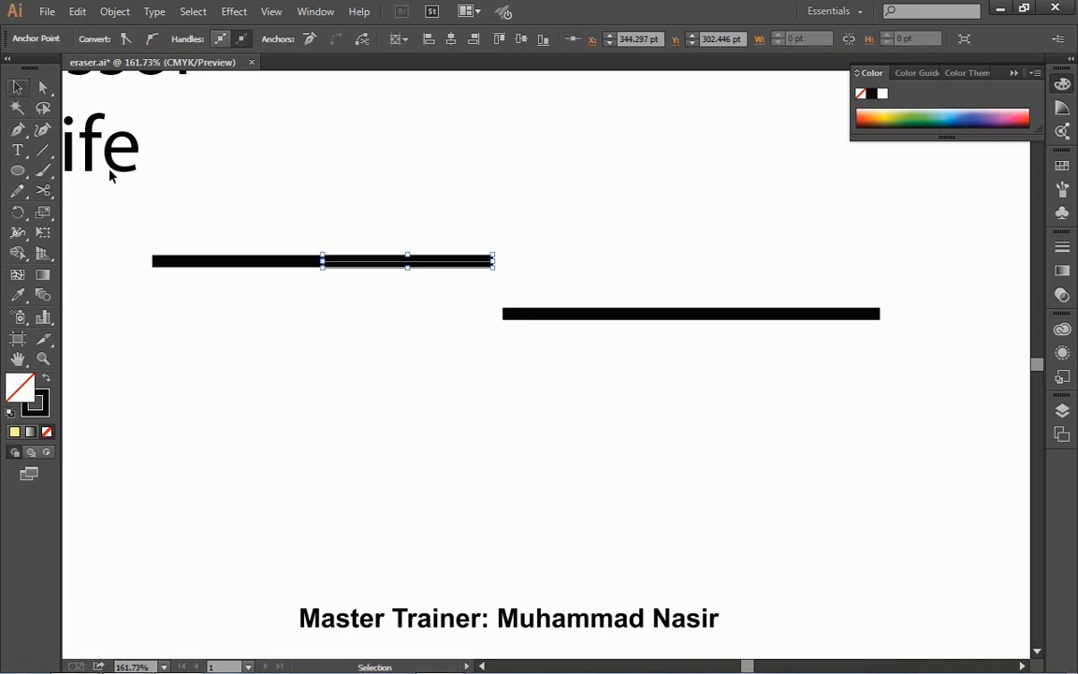
click(187, 224)
drag(279, 267, 285, 306)
Cut the remaining right half of the line into five short segments with the Scissors tool
click(384, 263)
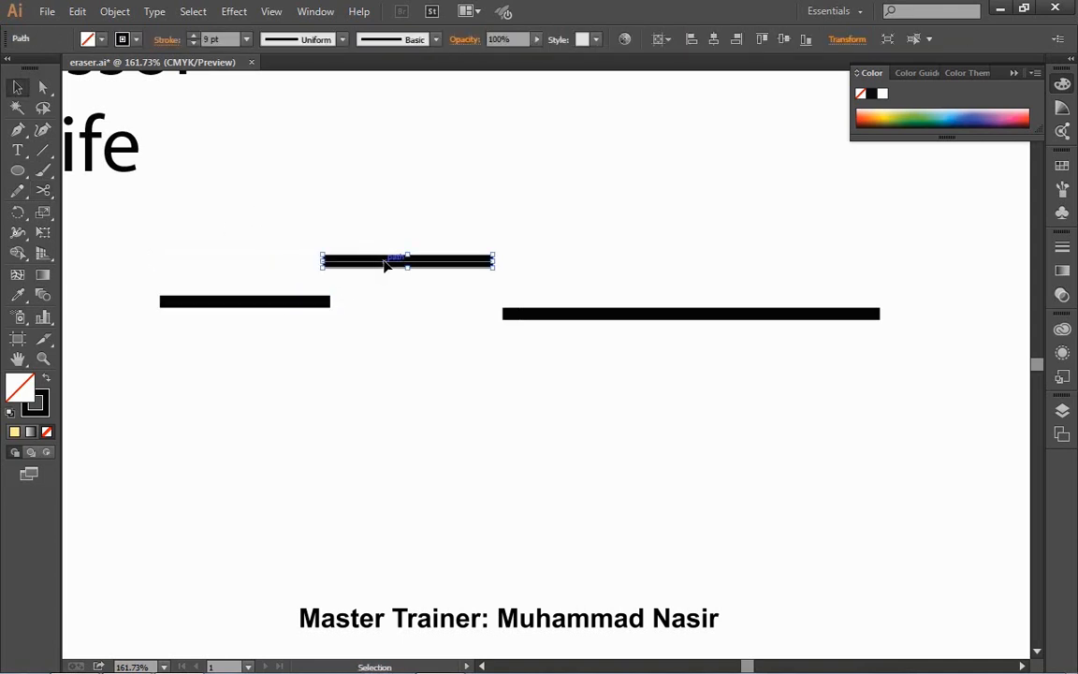
click(44, 190)
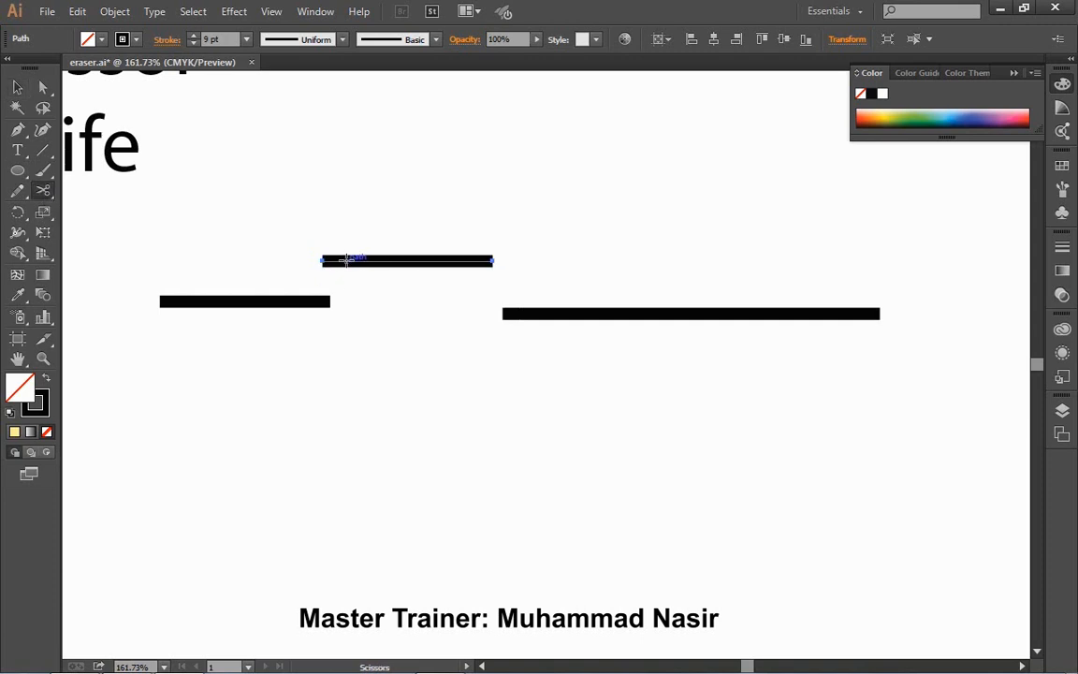
click(381, 260)
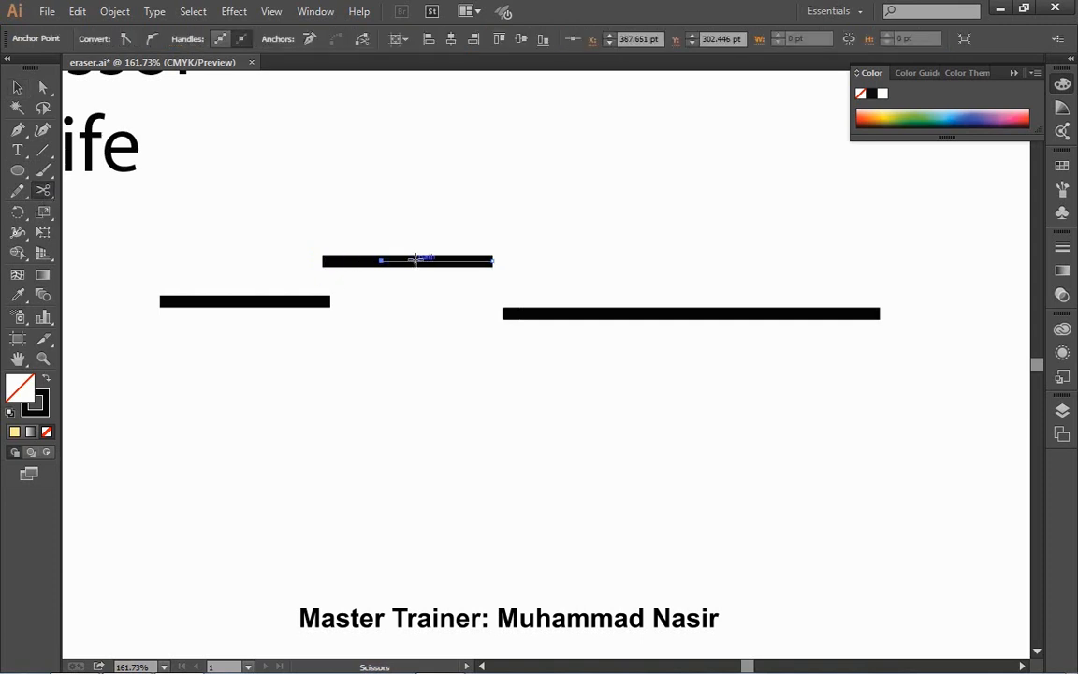
click(467, 261)
Move the first four short segments alternately above and below the original line position
click(17, 86)
drag(327, 263, 316, 227)
drag(375, 266, 449, 274)
click(404, 262)
click(243, 227)
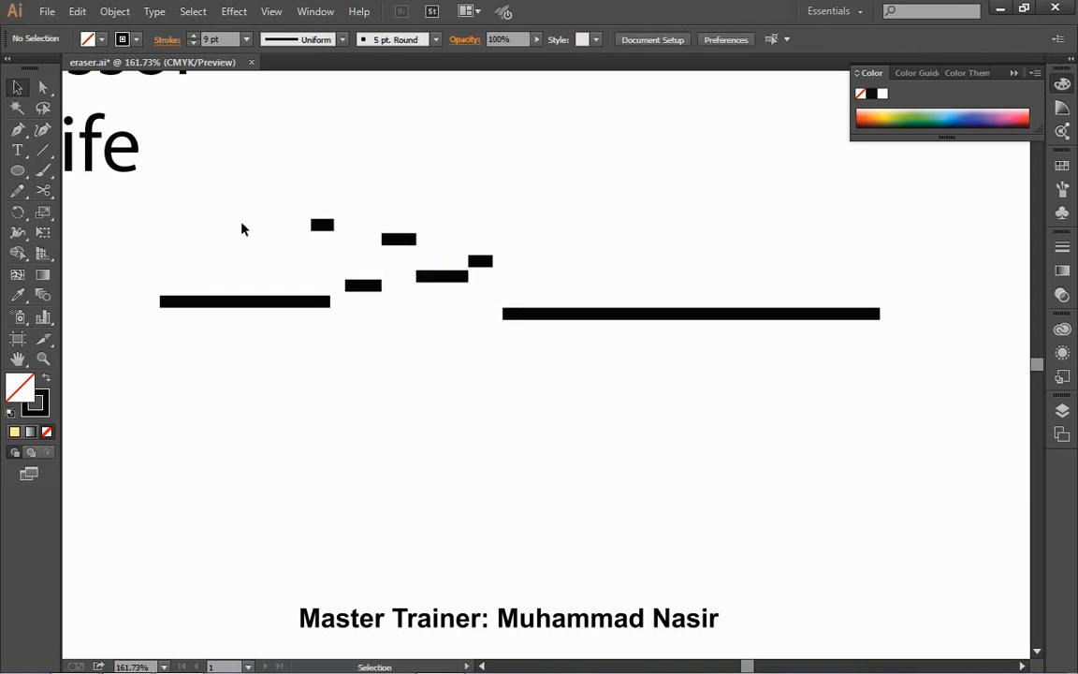
Draw a horizontal line below the cut segments with the Line Segment tool
click(42, 149)
drag(251, 403, 529, 423)
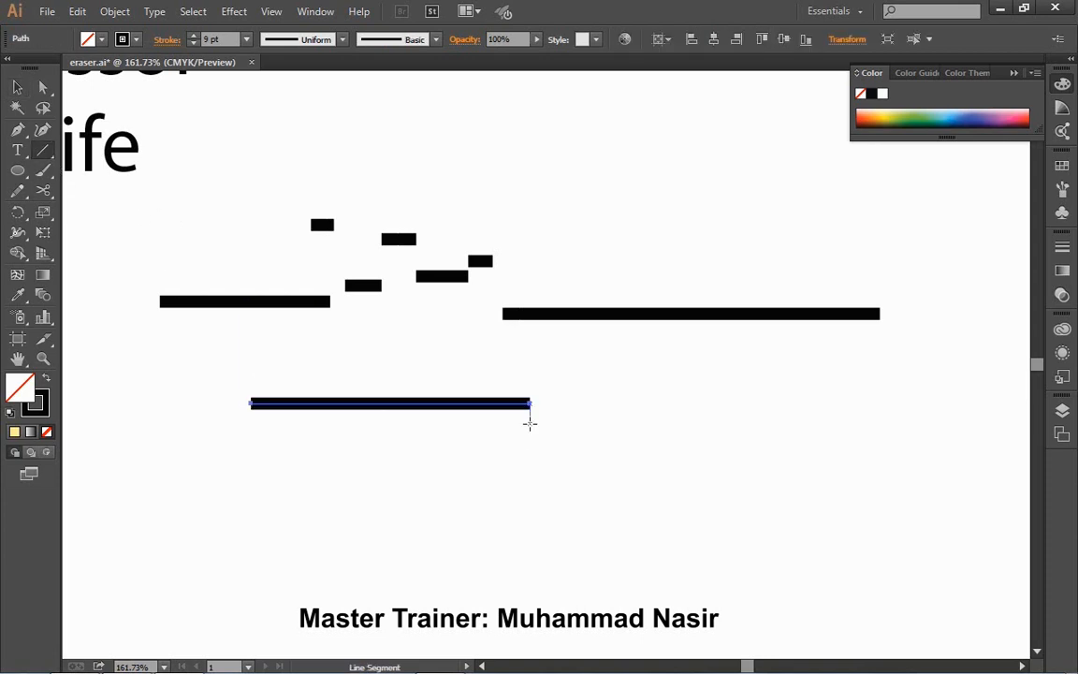
Draw a circle about 293 pt in diameter and cut it at its top and right anchor points with the Scissors tool
click(15, 174)
click(56, 211)
drag(534, 148, 663, 273)
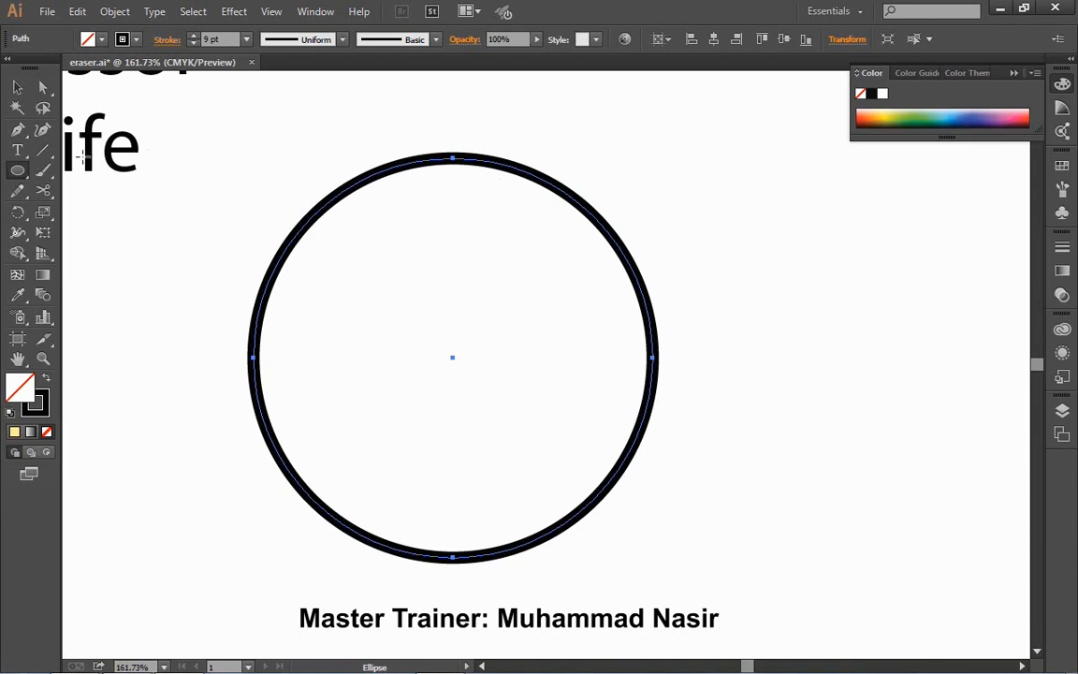
click(43, 190)
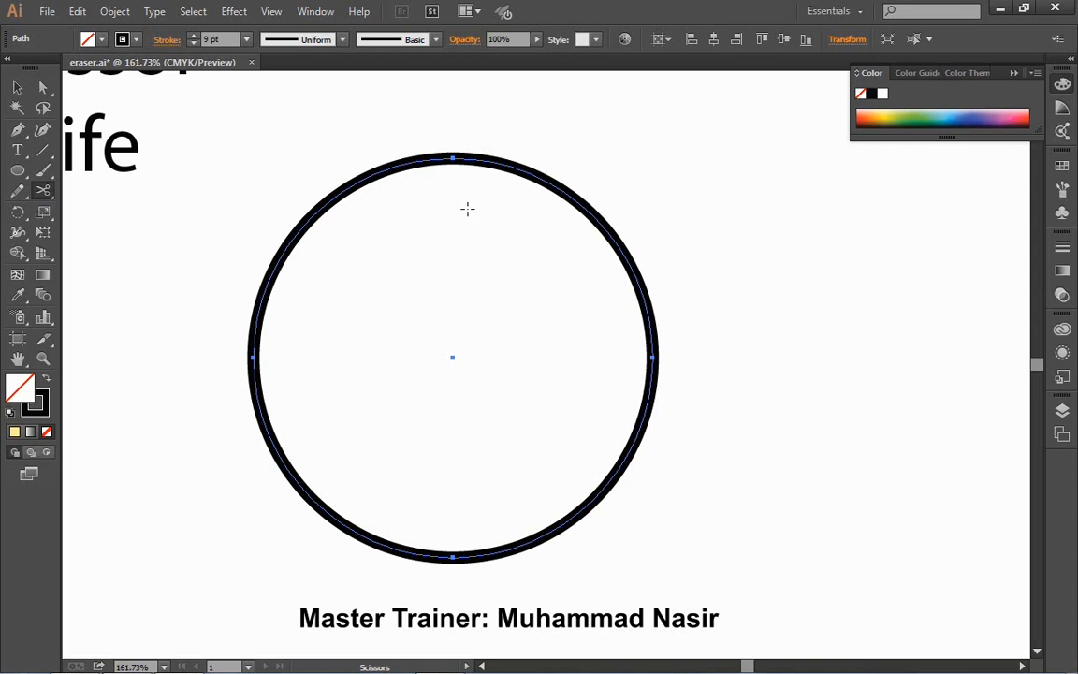
click(453, 158)
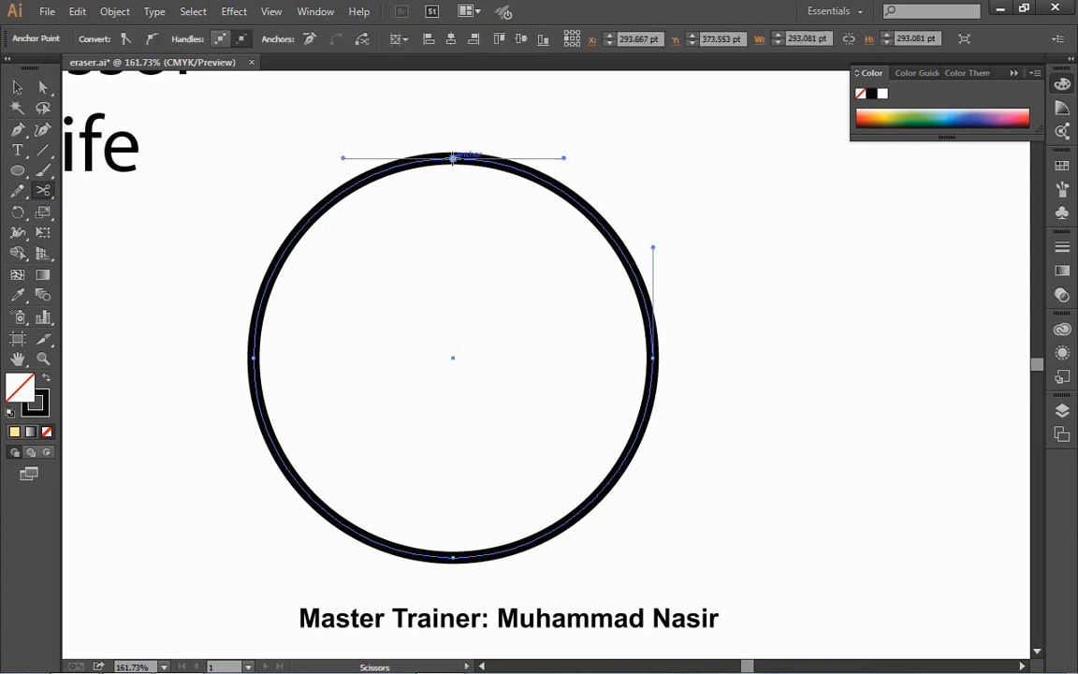
click(652, 357)
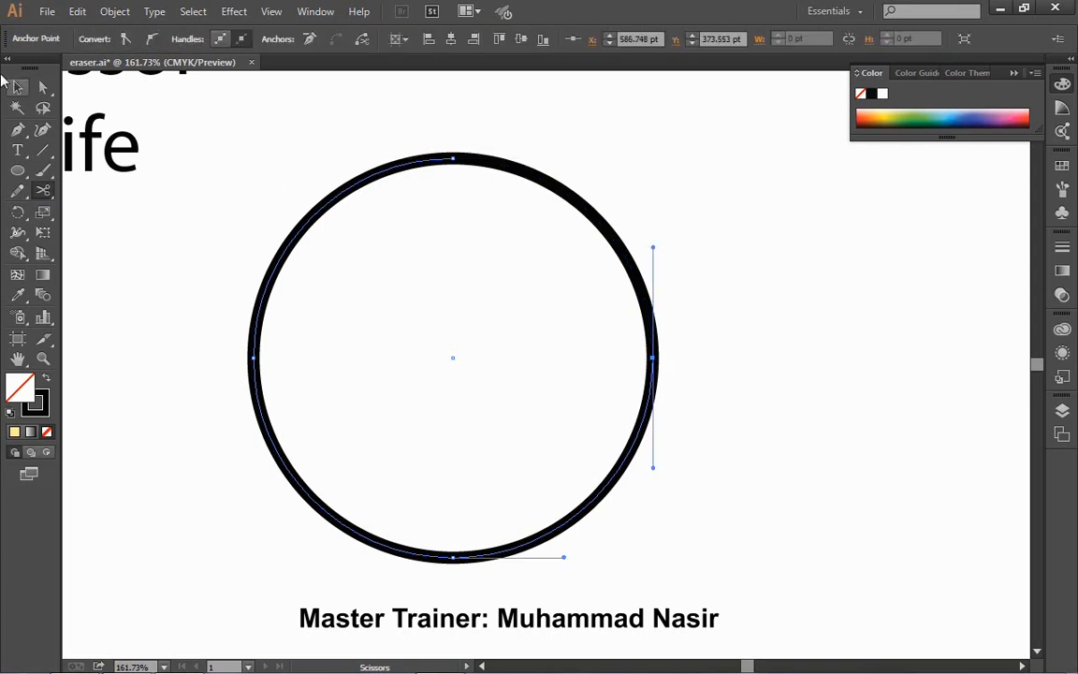
Move the cut upper-right quarter arc up and to the right, away from the rest of the circle
click(17, 87)
key(ctrl+shift+a)
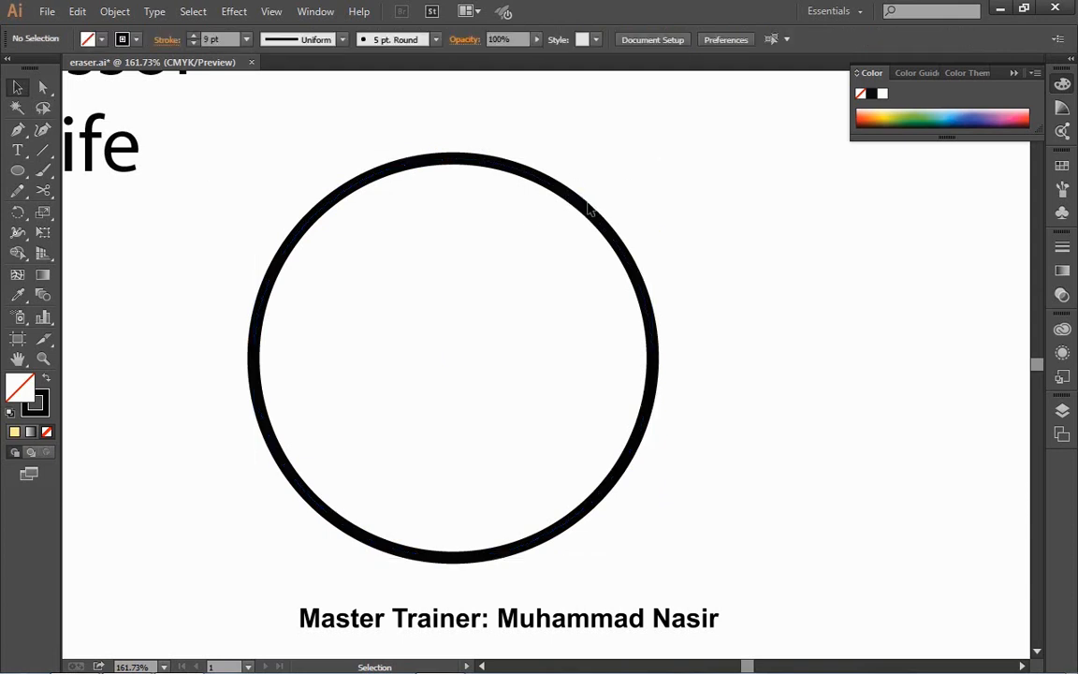
drag(582, 206, 662, 164)
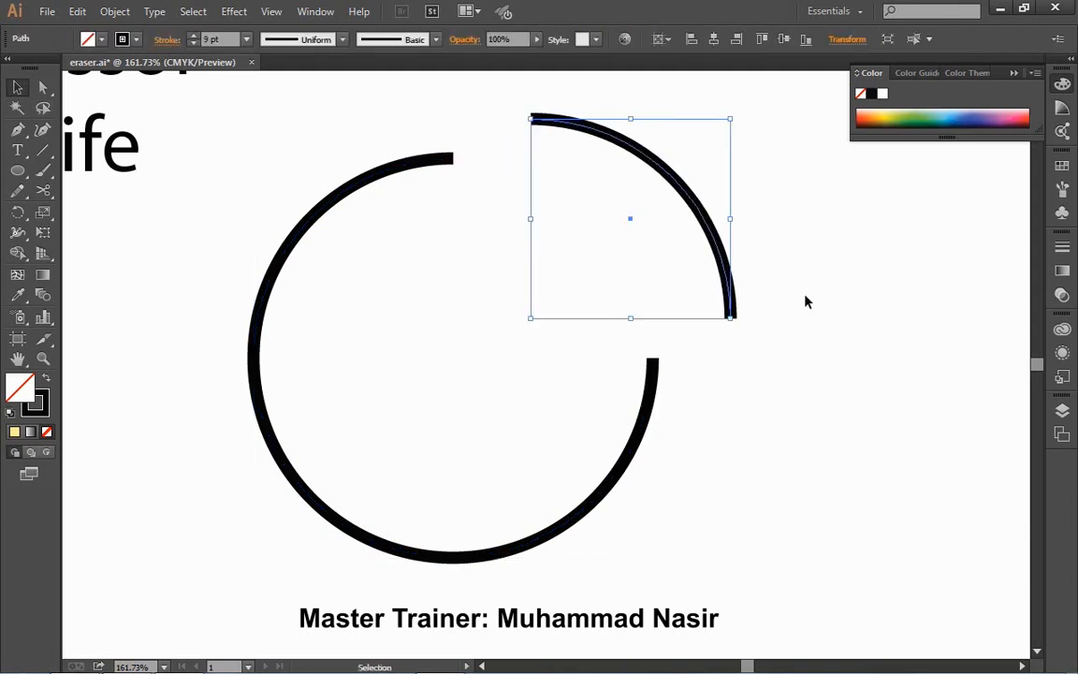
key(ctrl+shift+a)
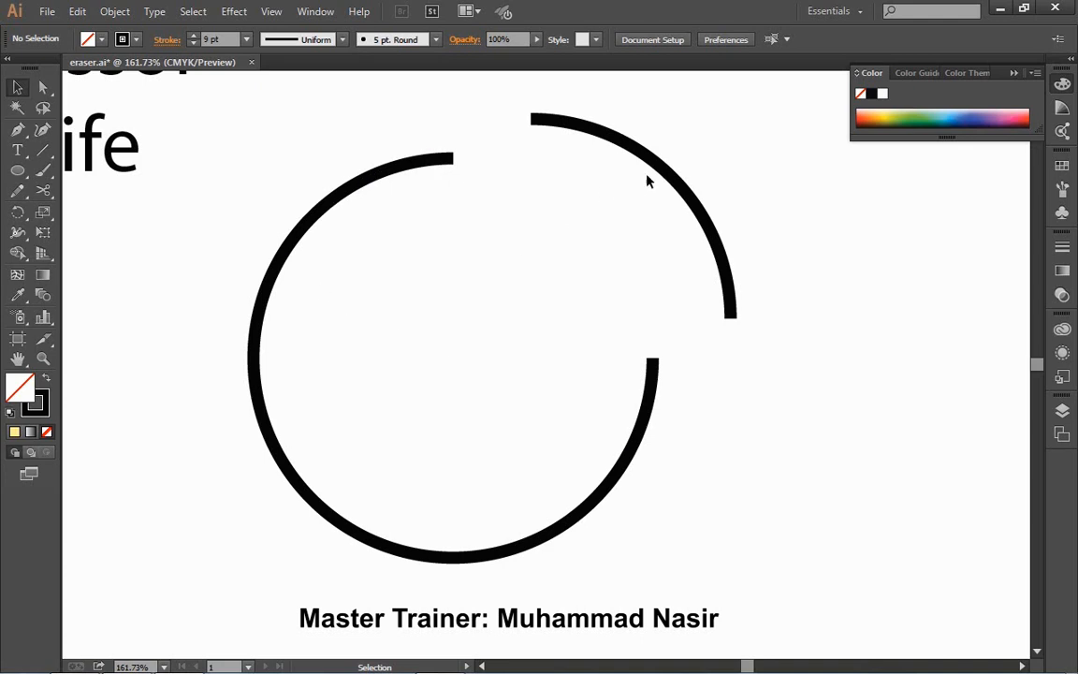
Move the quarter arc inside the circle, rotate it counterclockwise and place its right end across the open right end of the circle
drag(648, 180, 468, 319)
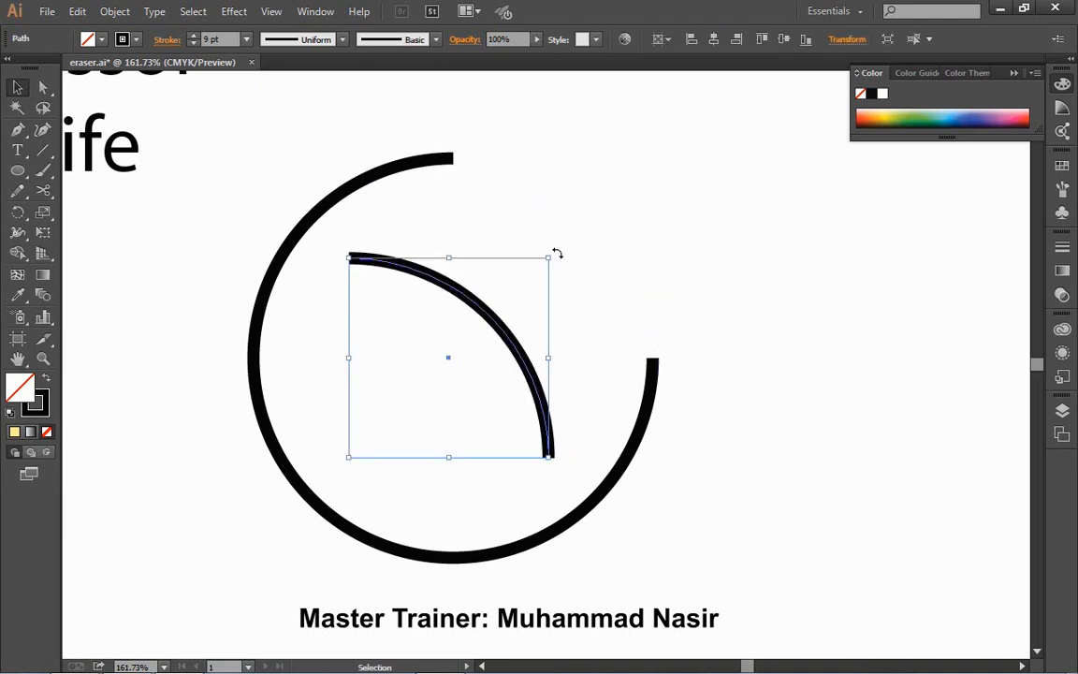
drag(555, 252, 428, 260)
drag(493, 298, 632, 392)
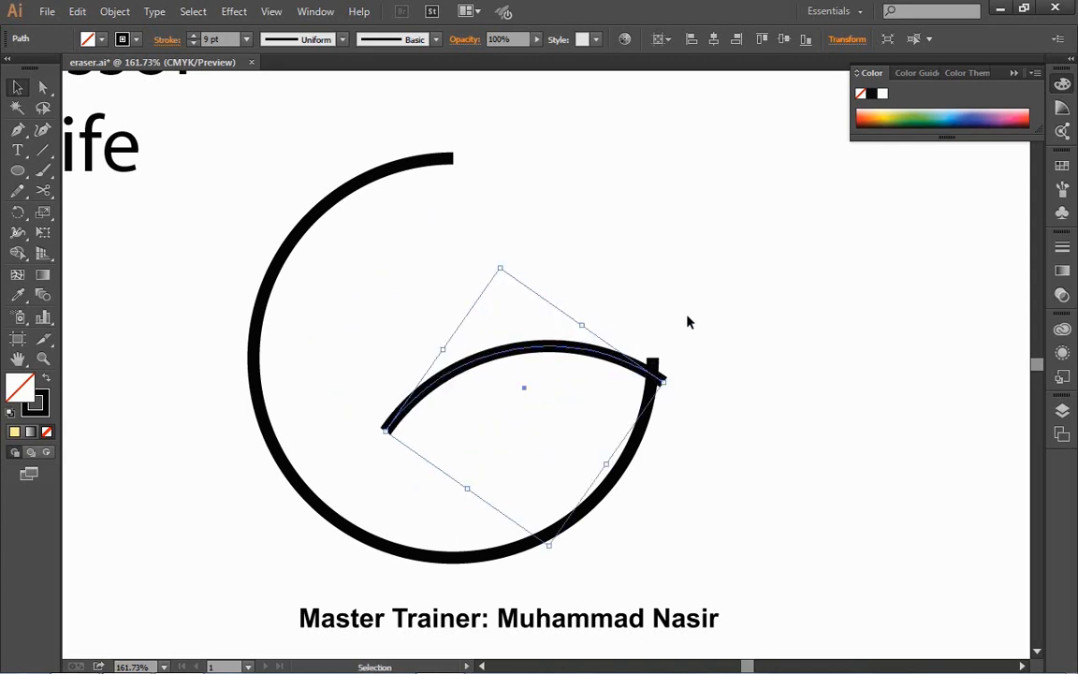
click(615, 397)
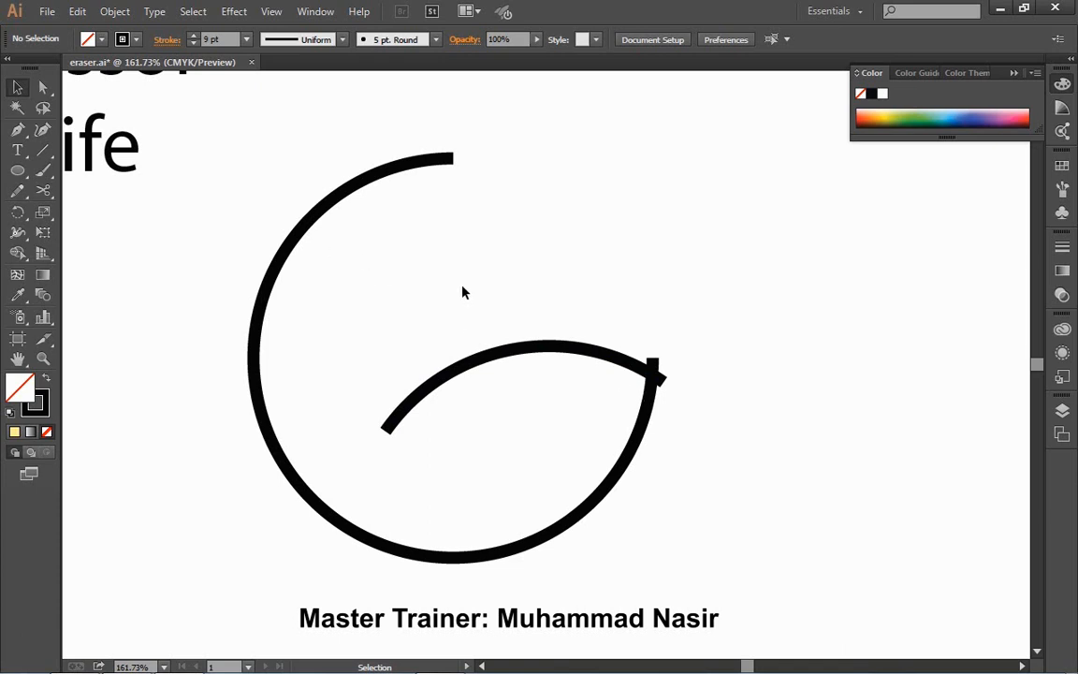
Join the crossing ends of the quarter arc and the open circle with the Join tool
click(20, 193)
click(72, 251)
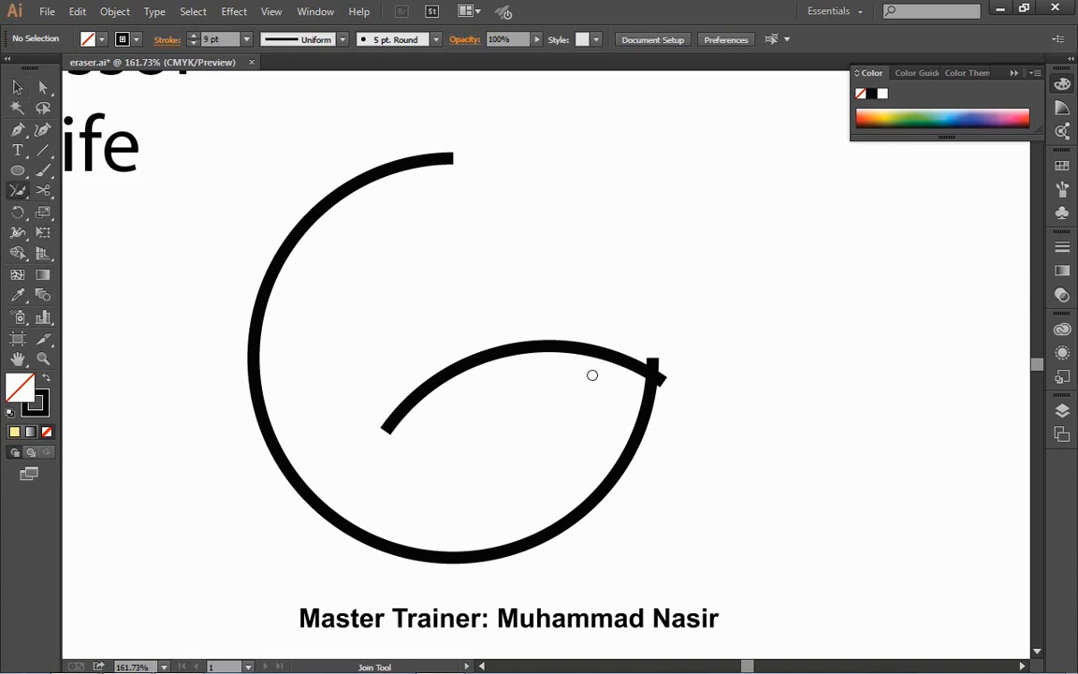
drag(636, 360, 662, 384)
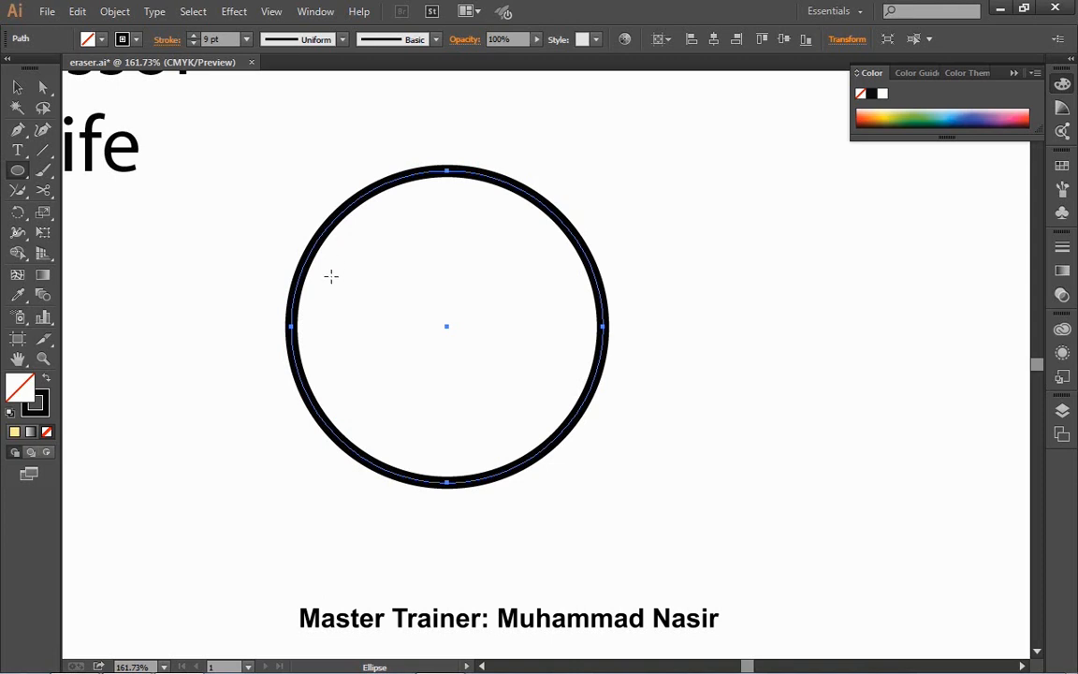
Cut the 228.776 pt circle into four quarter arcs at its top, right, bottom and left anchor points with the Scissors tool
click(43, 190)
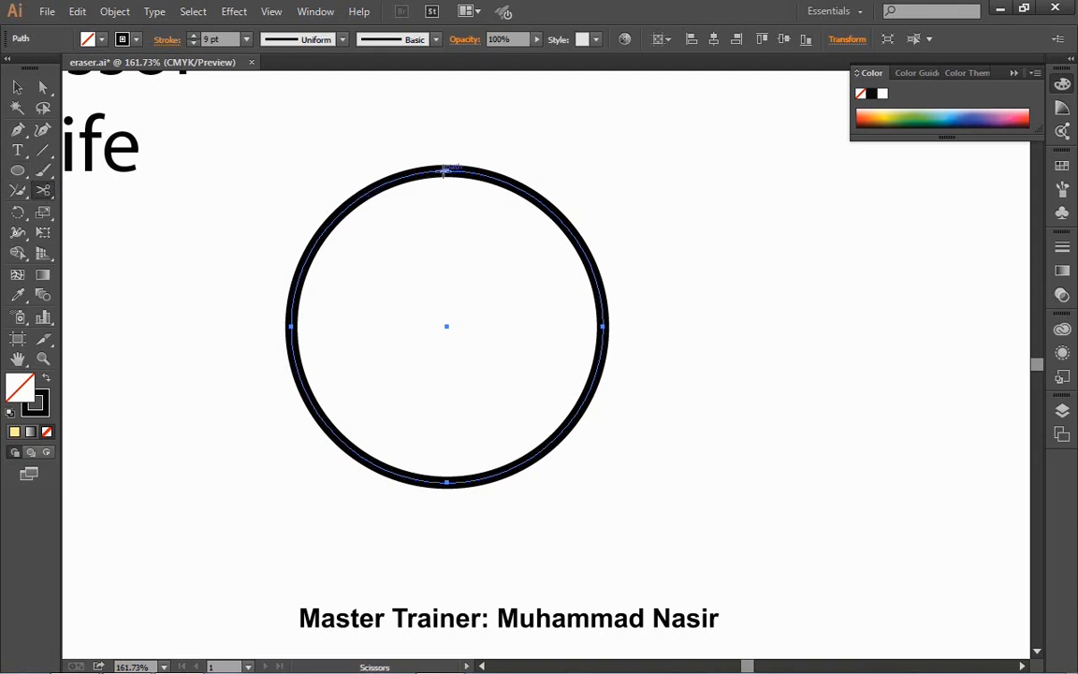
click(425, 178)
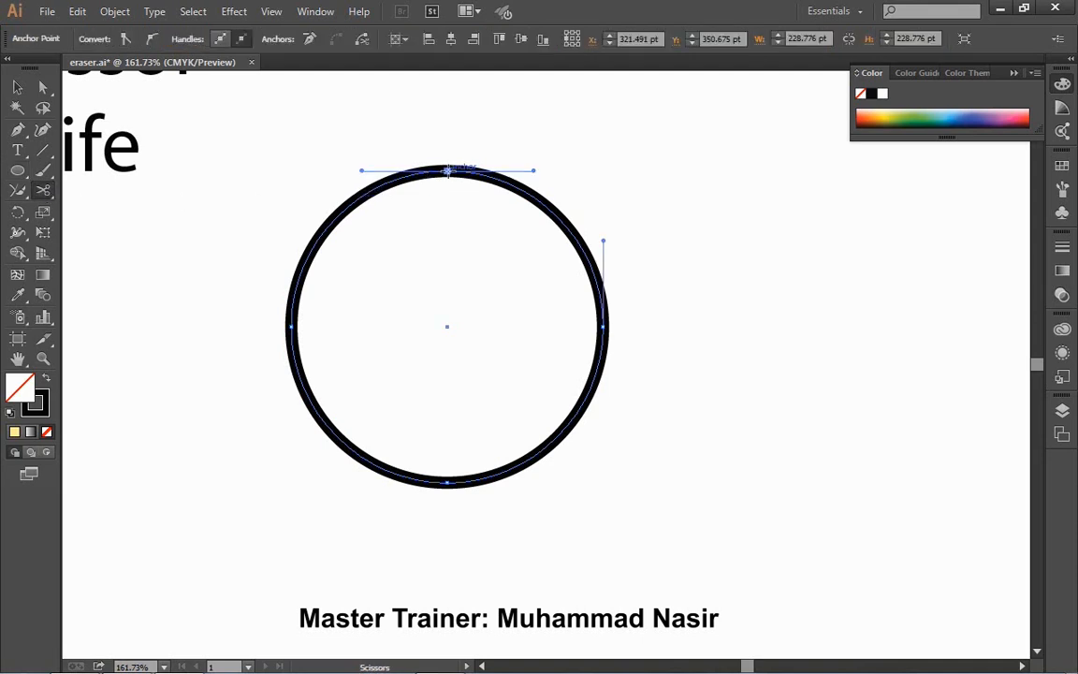
click(602, 326)
click(447, 482)
click(291, 325)
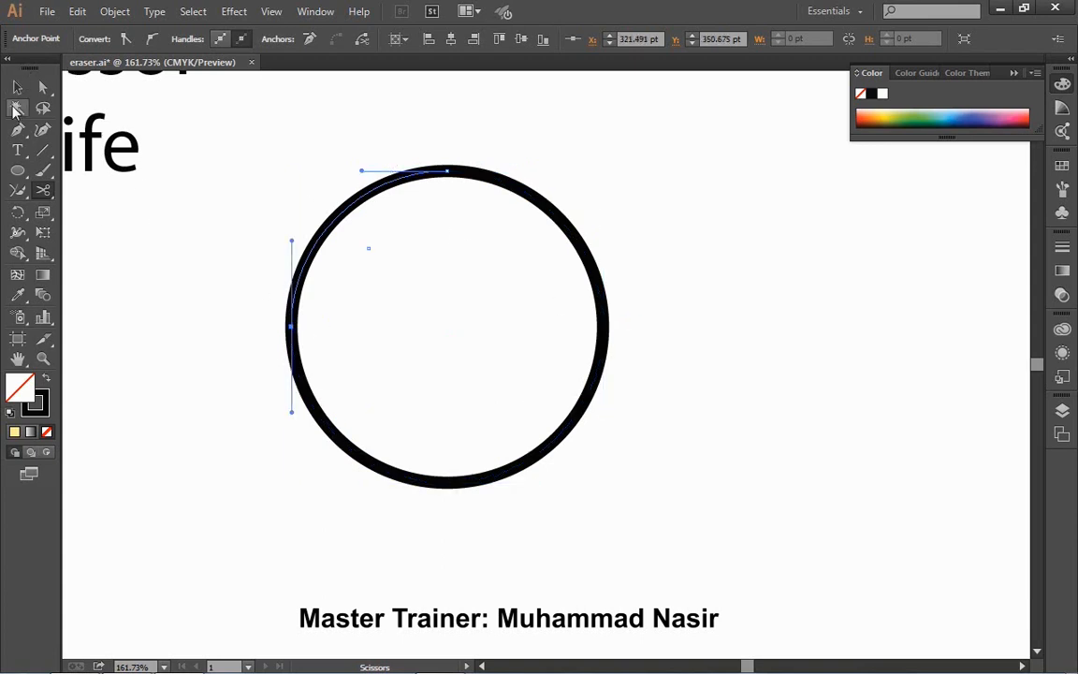
Give the upper-left quarter arc a green stroke and no fill
click(17, 87)
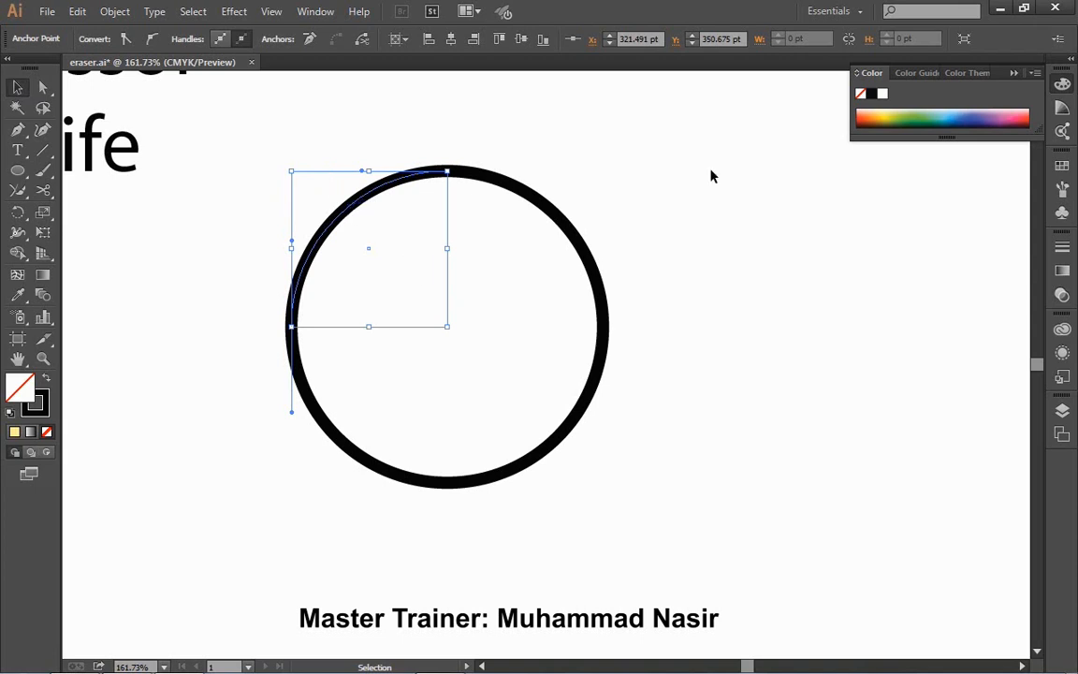
click(915, 113)
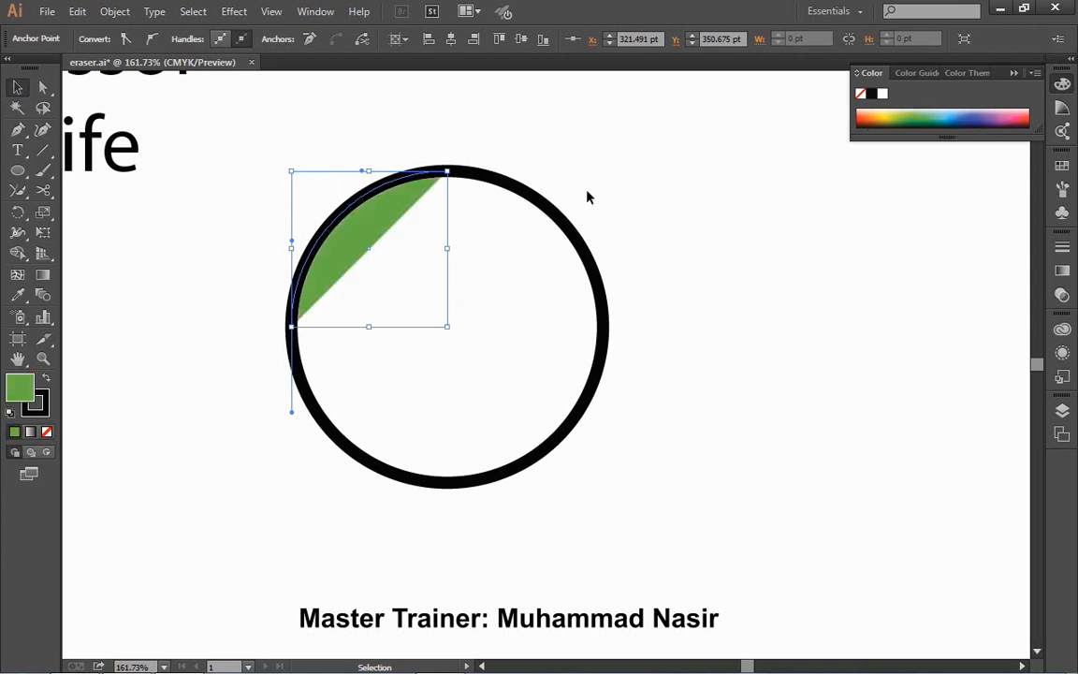
key(shift+x)
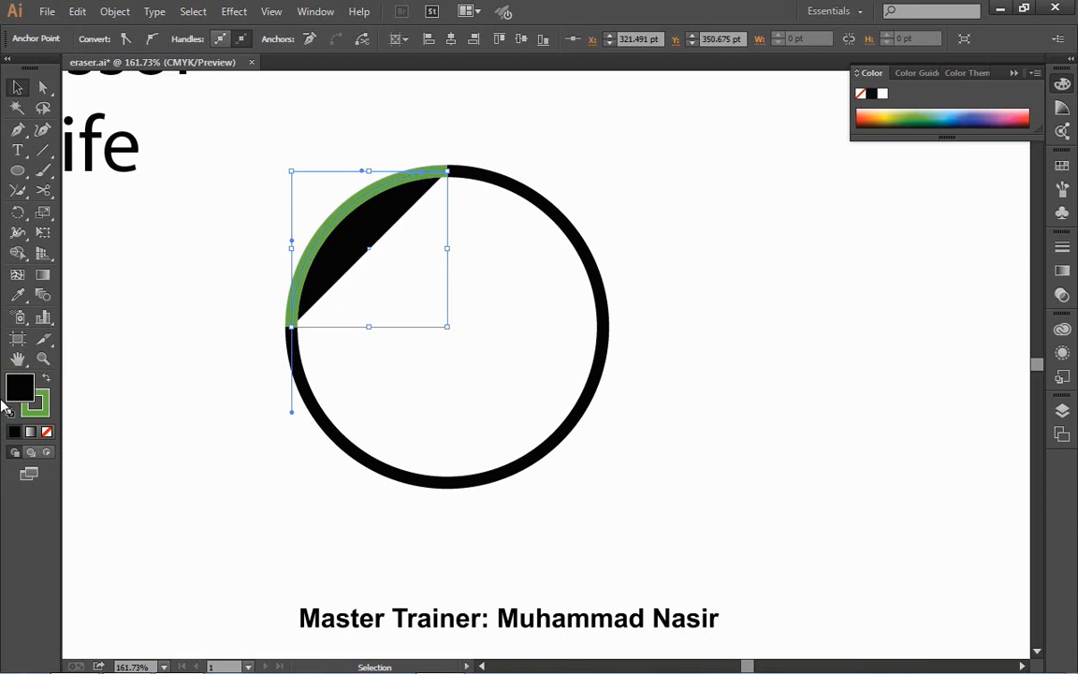
key(slash)
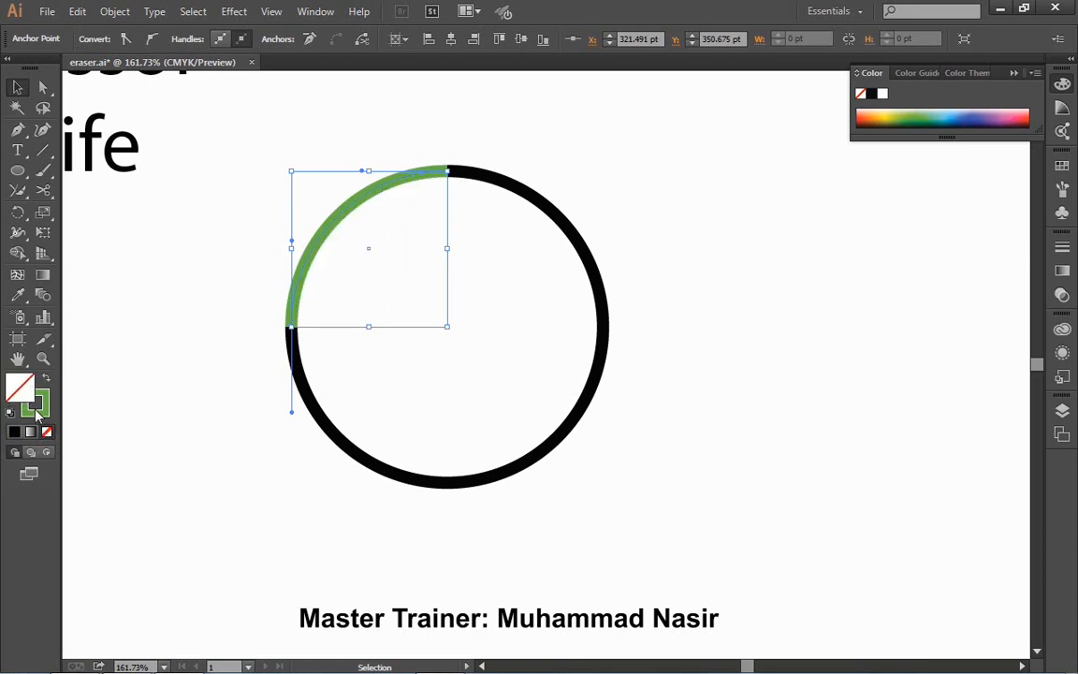
click(40, 409)
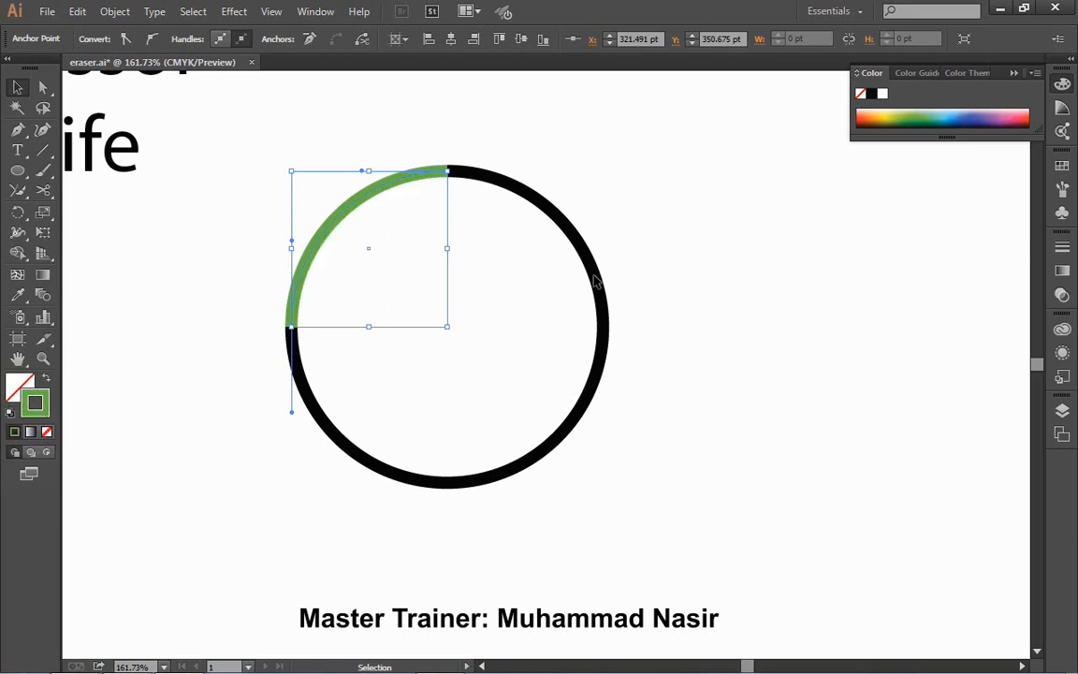
Set the quarter-arc strokes to blue for the upper right, pink for the lower right and yellow for the lower left
click(533, 206)
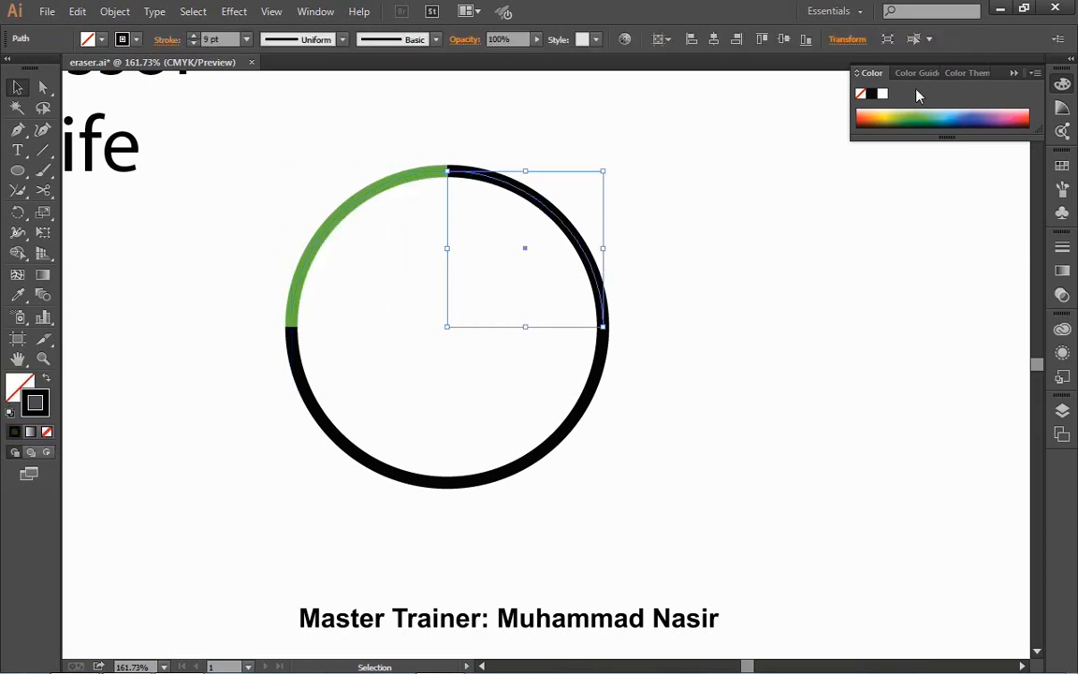
click(972, 115)
click(587, 395)
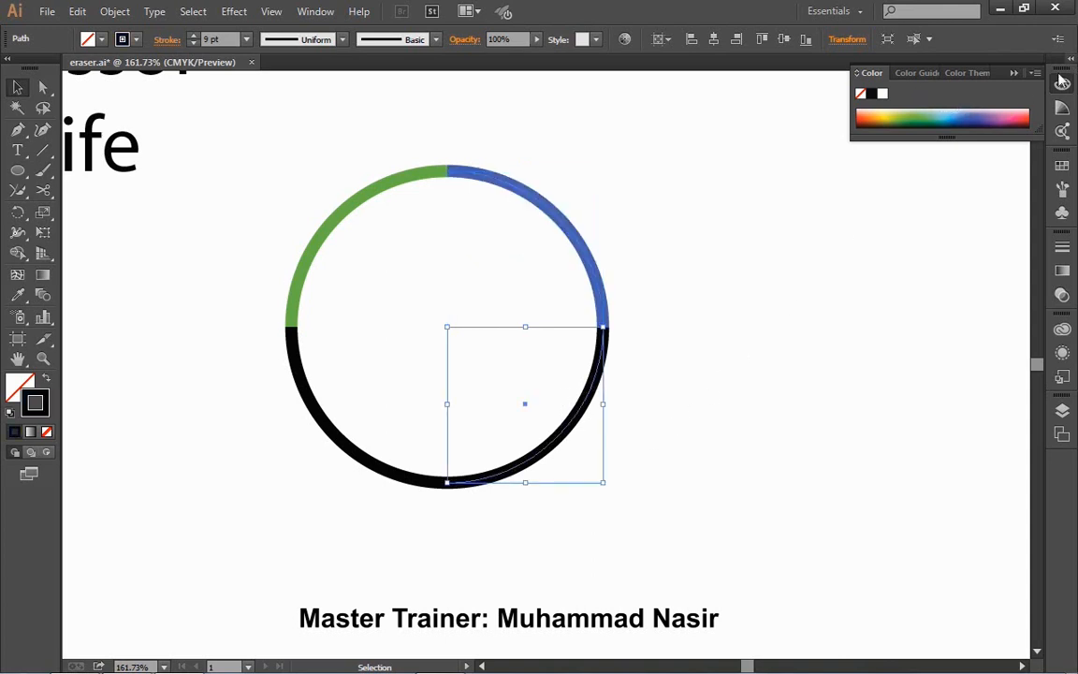
click(1011, 110)
drag(248, 502, 384, 400)
click(883, 112)
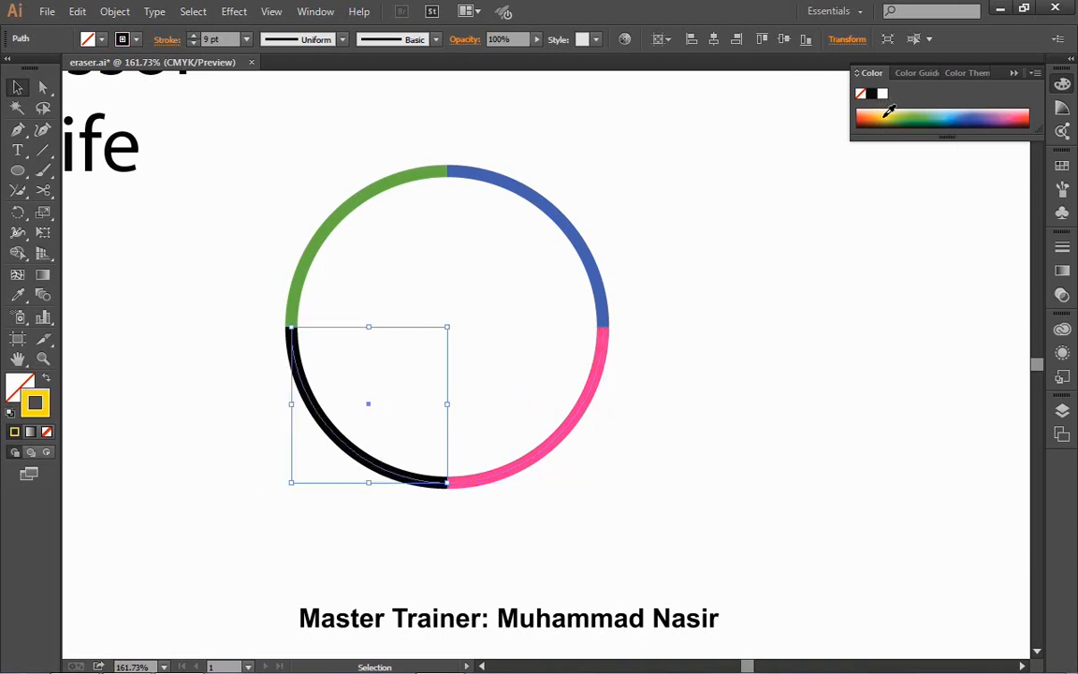
click(345, 188)
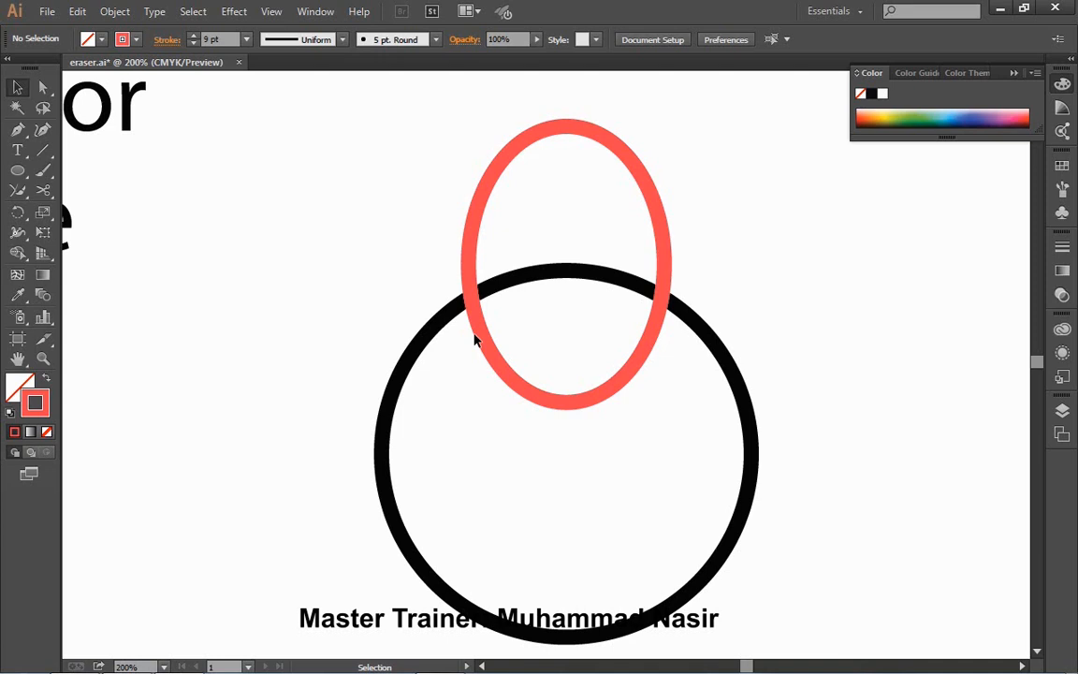
Cut the red ellipse at its top and bottom anchor points with the Scissors tool
click(41, 191)
click(566, 126)
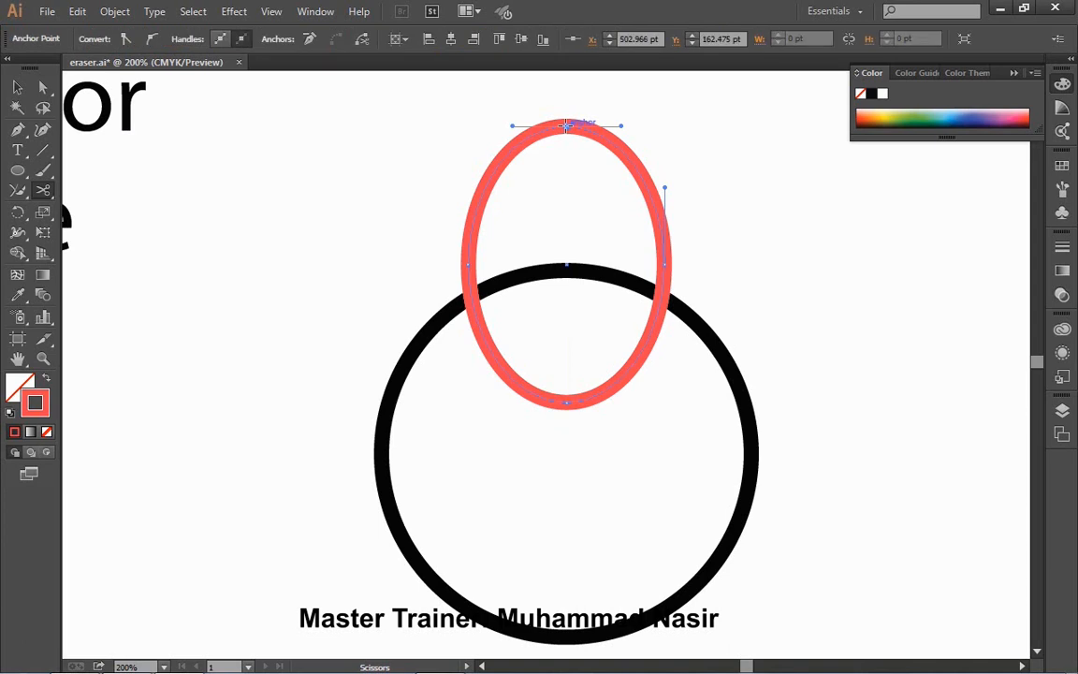
click(567, 400)
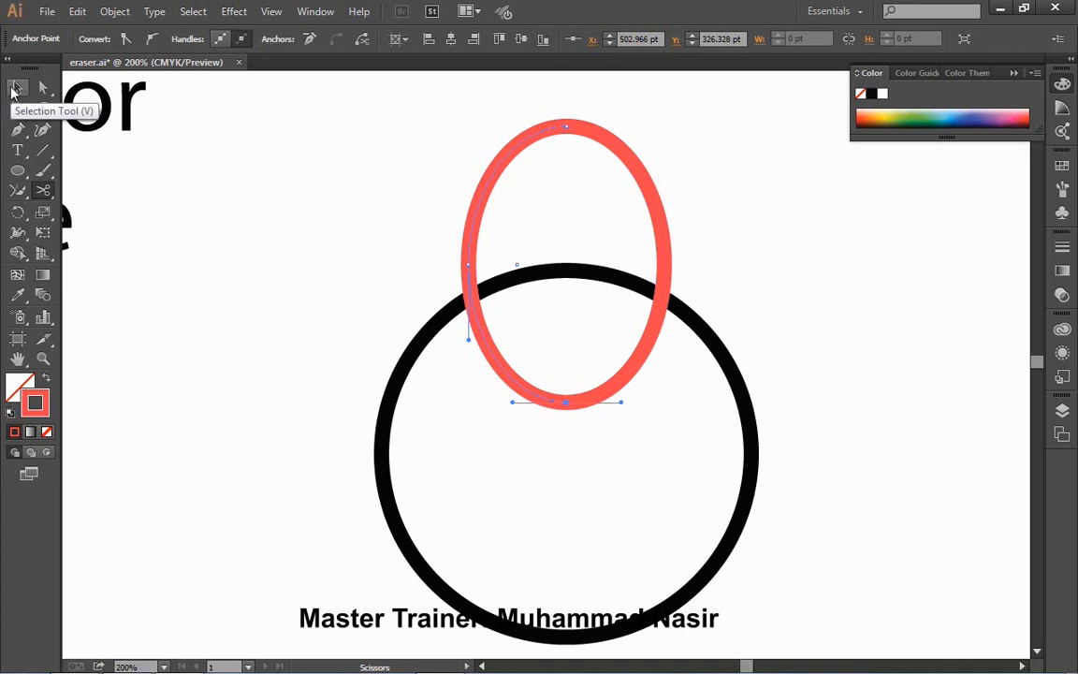
Send the left half of the cut red ellipse behind the black circle and deselect it
click(15, 88)
click(342, 243)
click(470, 245)
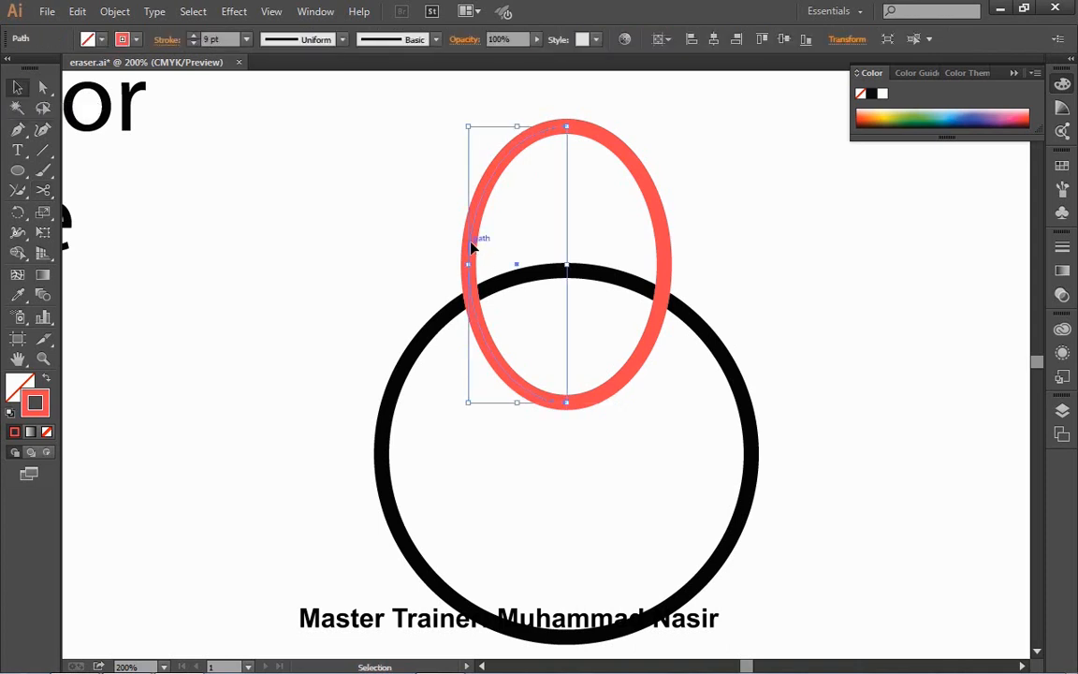
right_click(471, 245)
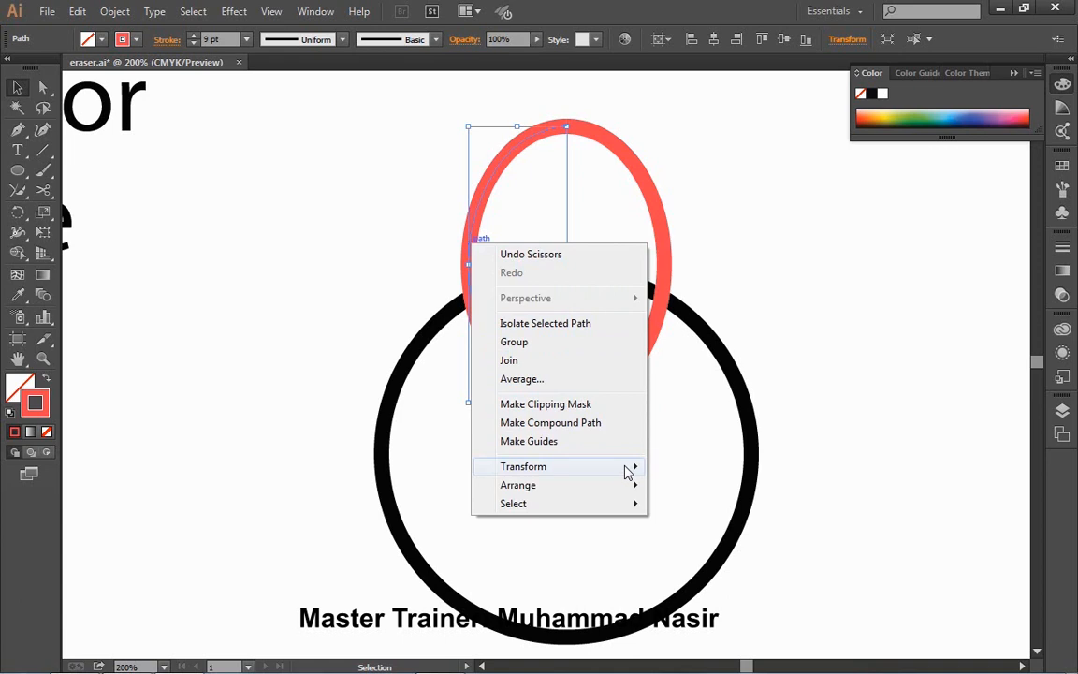
mouse_move(628, 472)
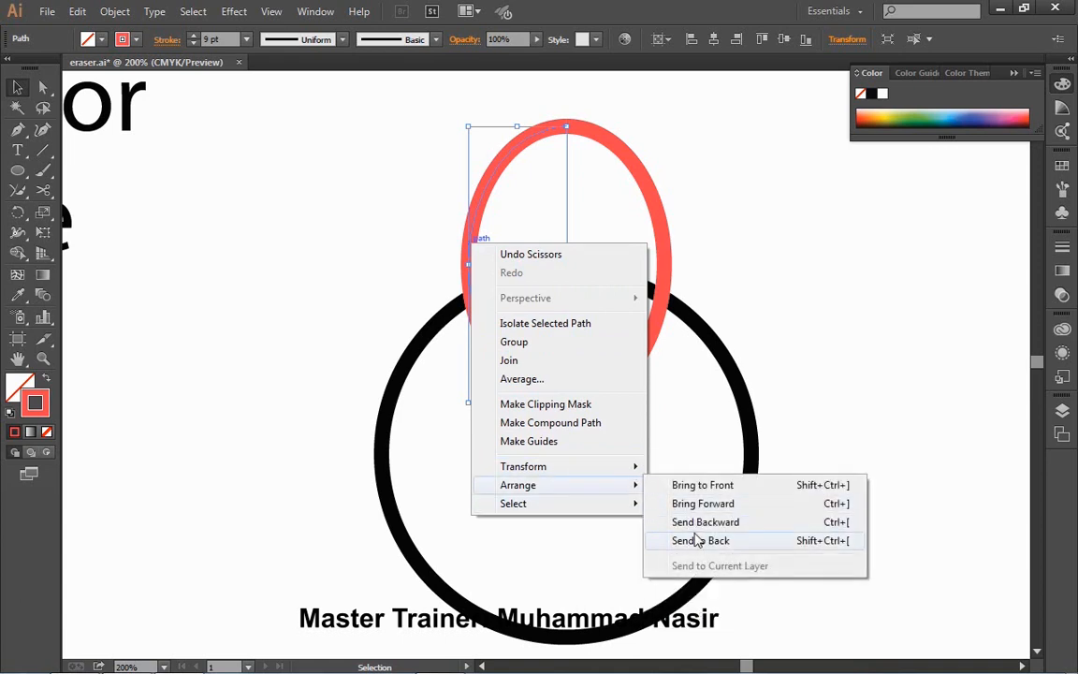
click(697, 543)
click(775, 286)
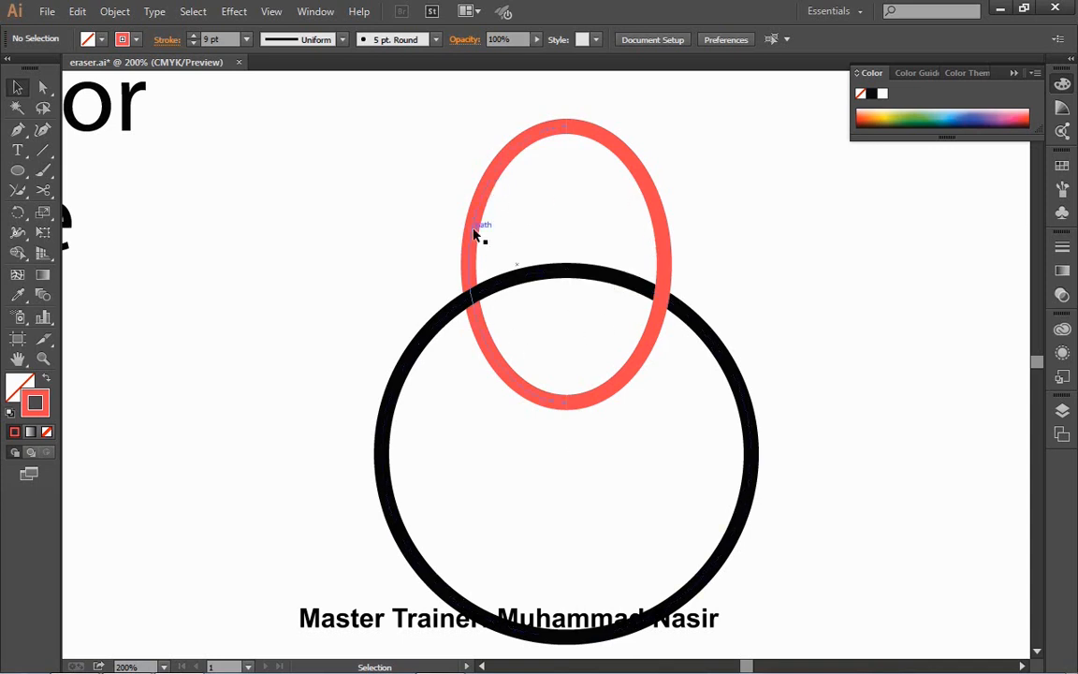
drag(436, 239, 253, 241)
click(256, 241)
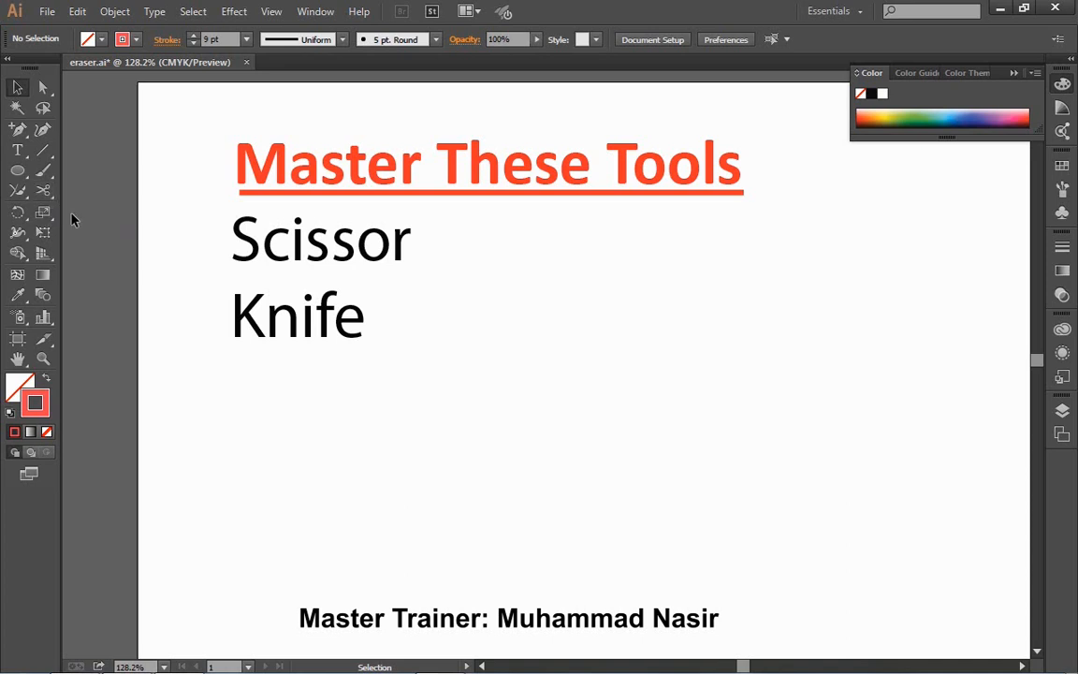
Draw a large circle beside the Scissor and Knife text and swap its colours to a red fill with no stroke
click(51, 195)
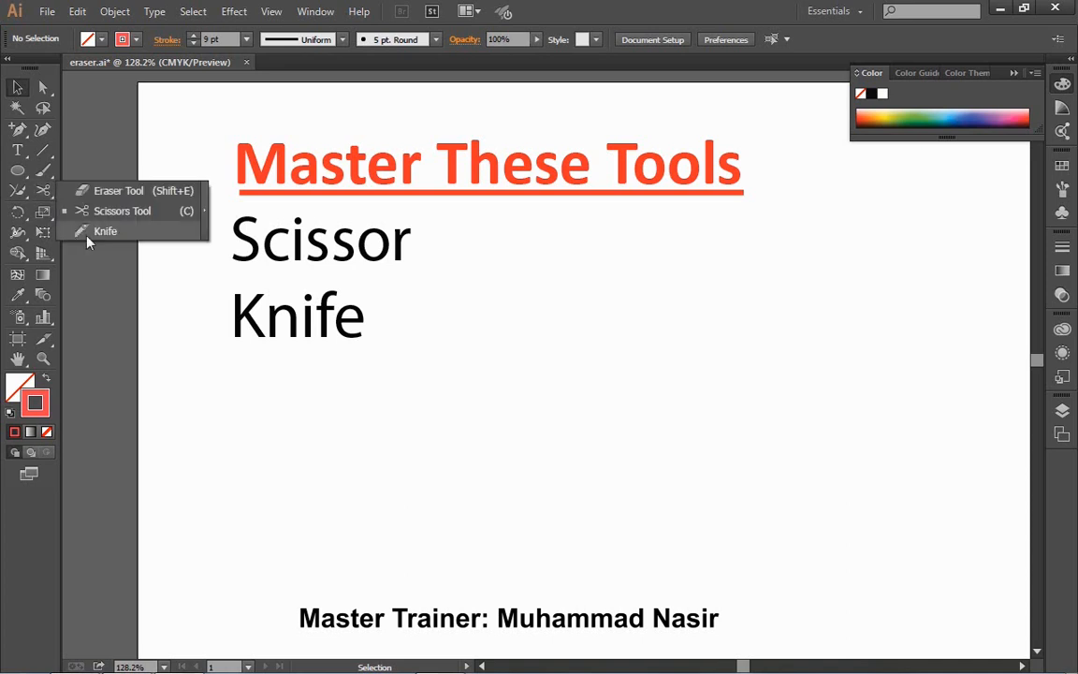
click(18, 175)
click(18, 173)
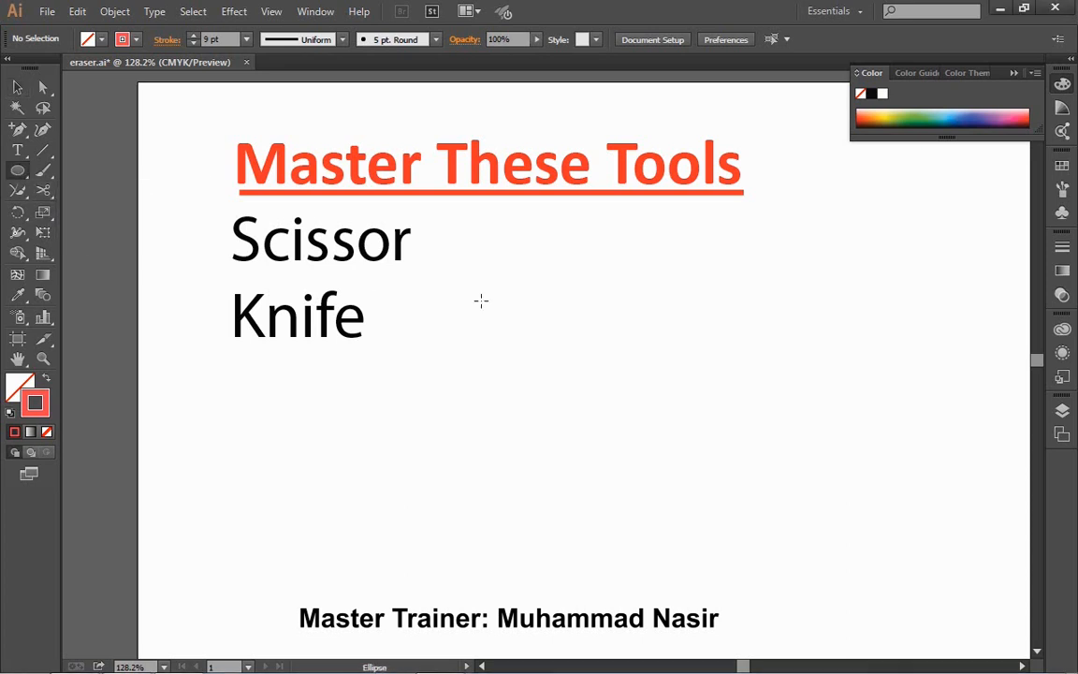
drag(480, 245, 805, 486)
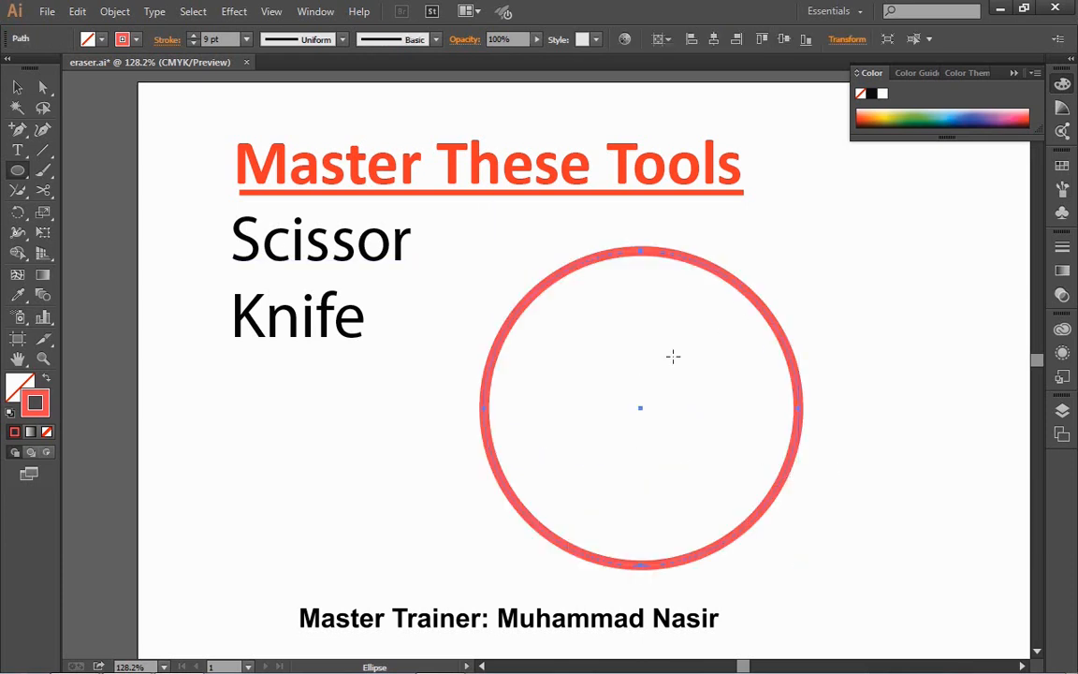
click(46, 379)
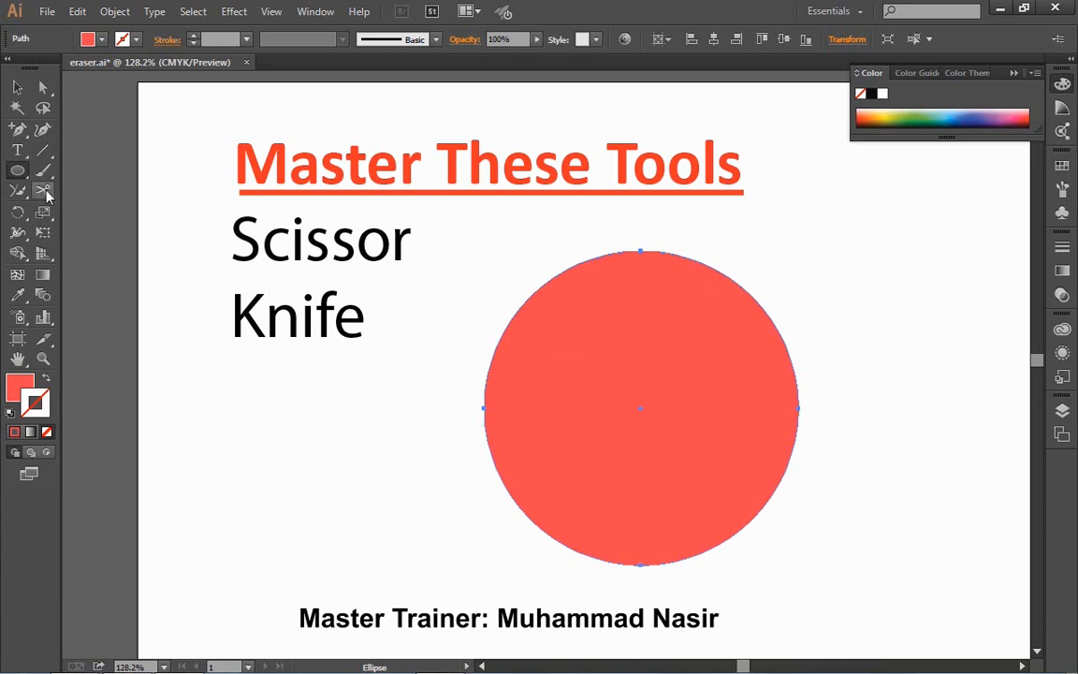
Activate the Knife tool for cutting the filled red circle
drag(43, 190, 88, 231)
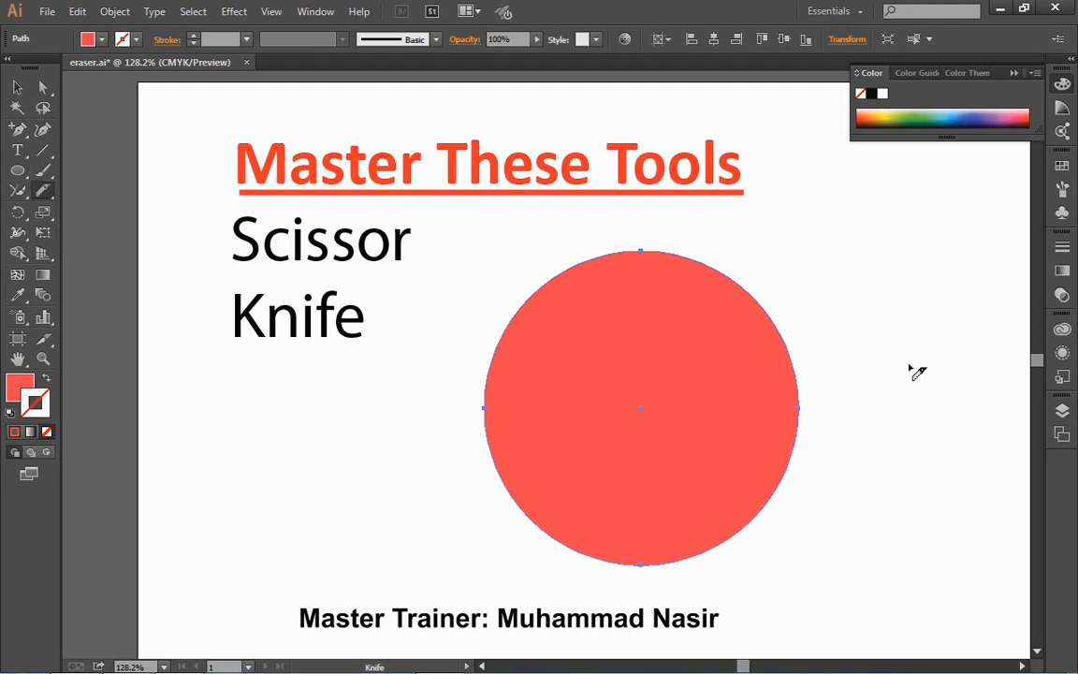